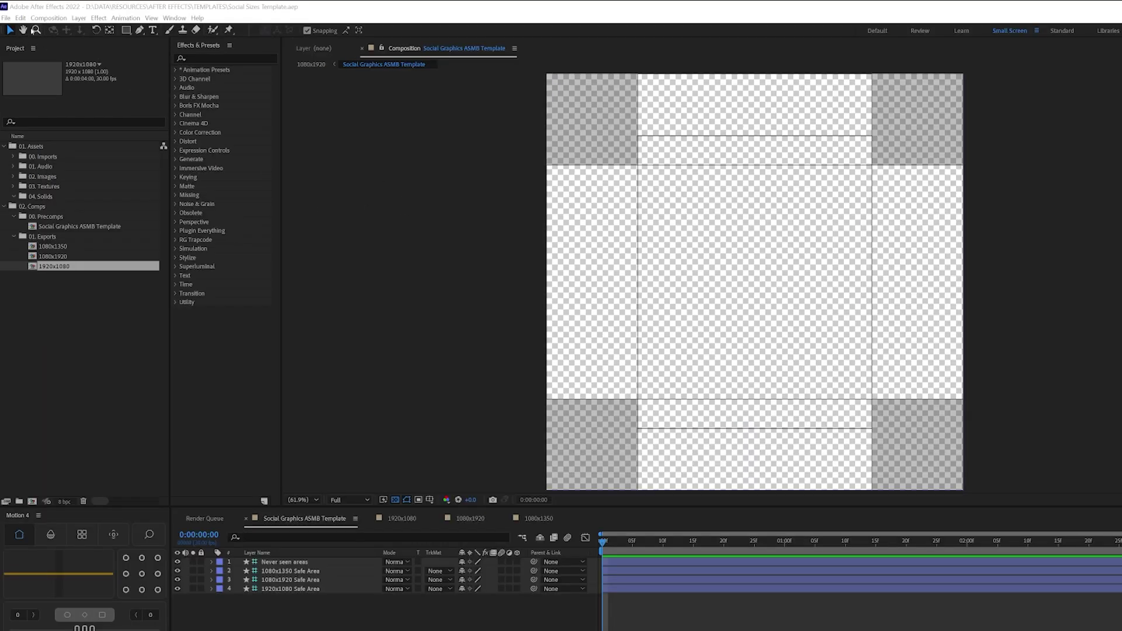
In Preferences > New Project, enable loading Social Sizes Template.aep as the new-project template
click(18, 14)
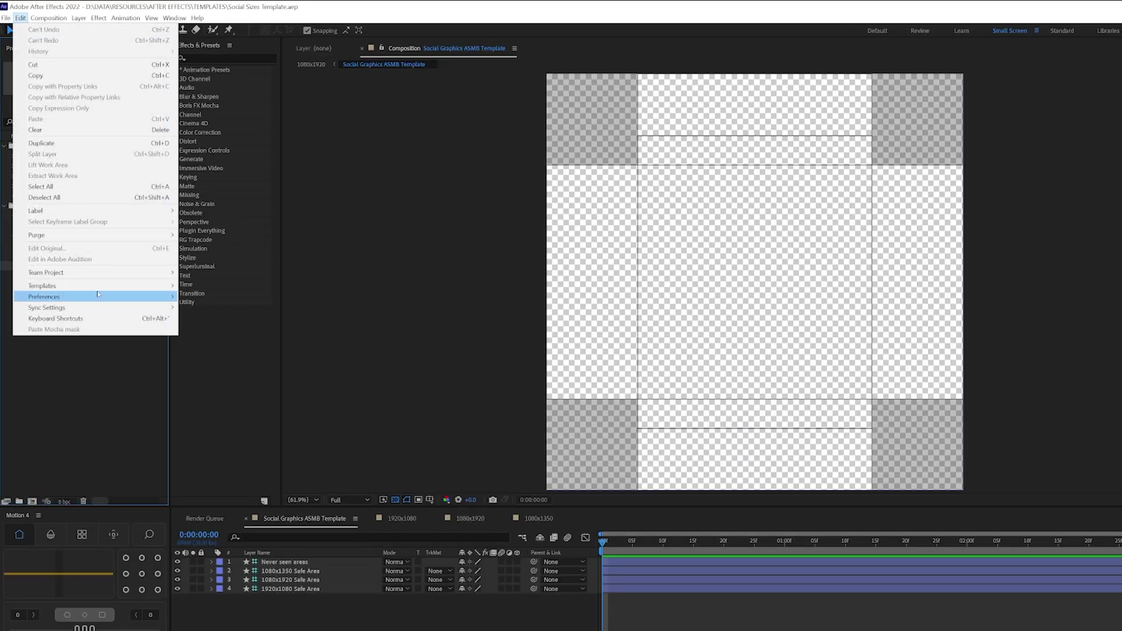
mouse_move(103, 298)
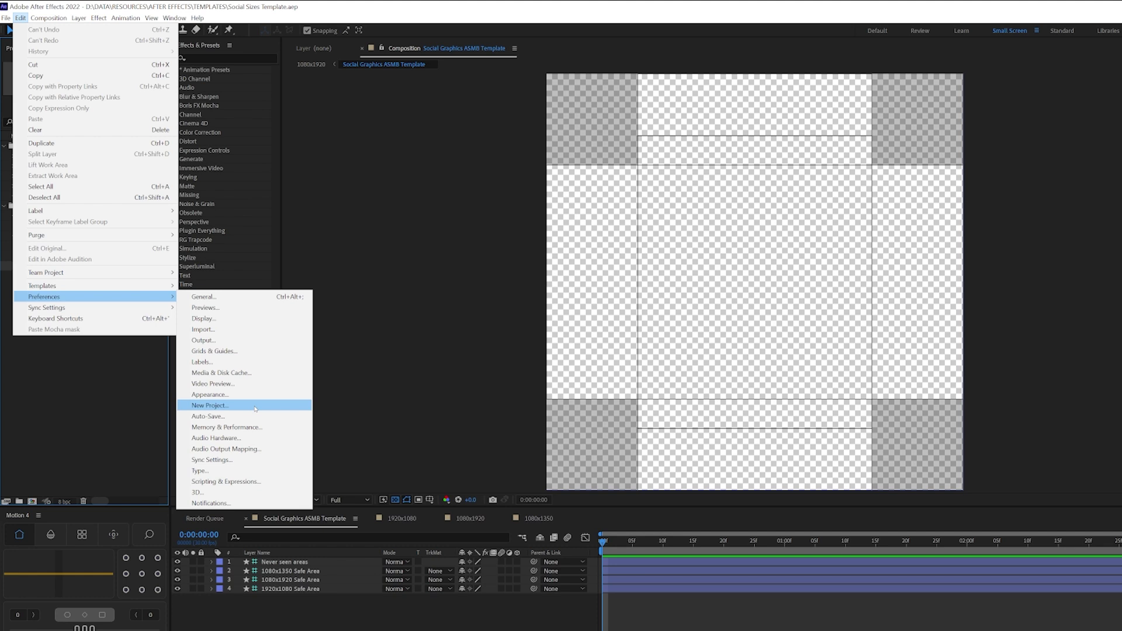
click(936, 208)
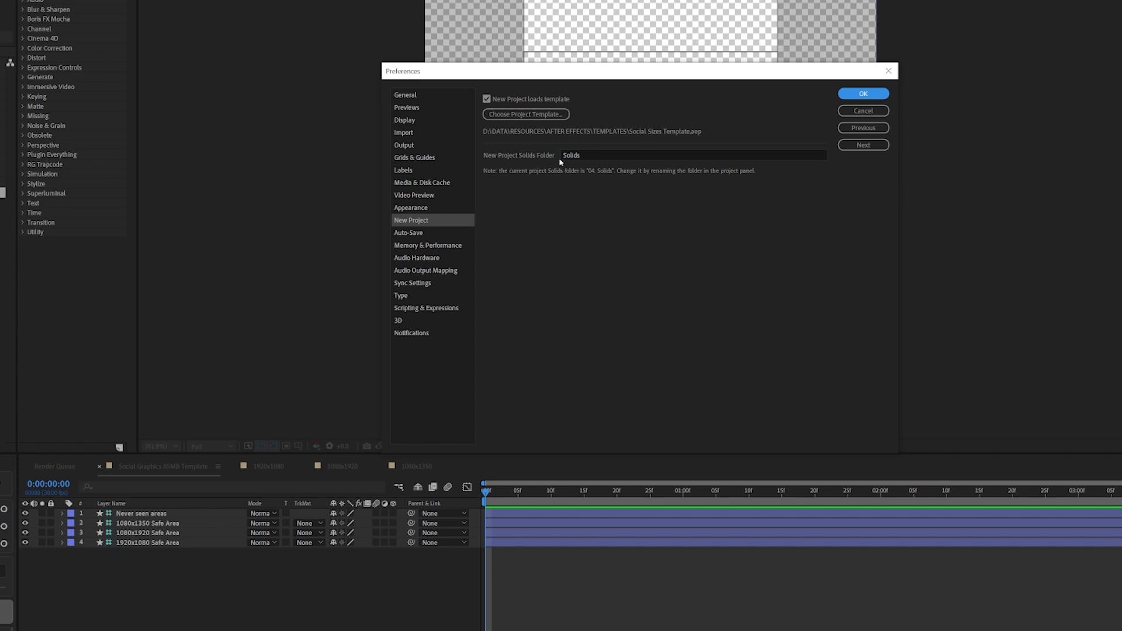
click(883, 97)
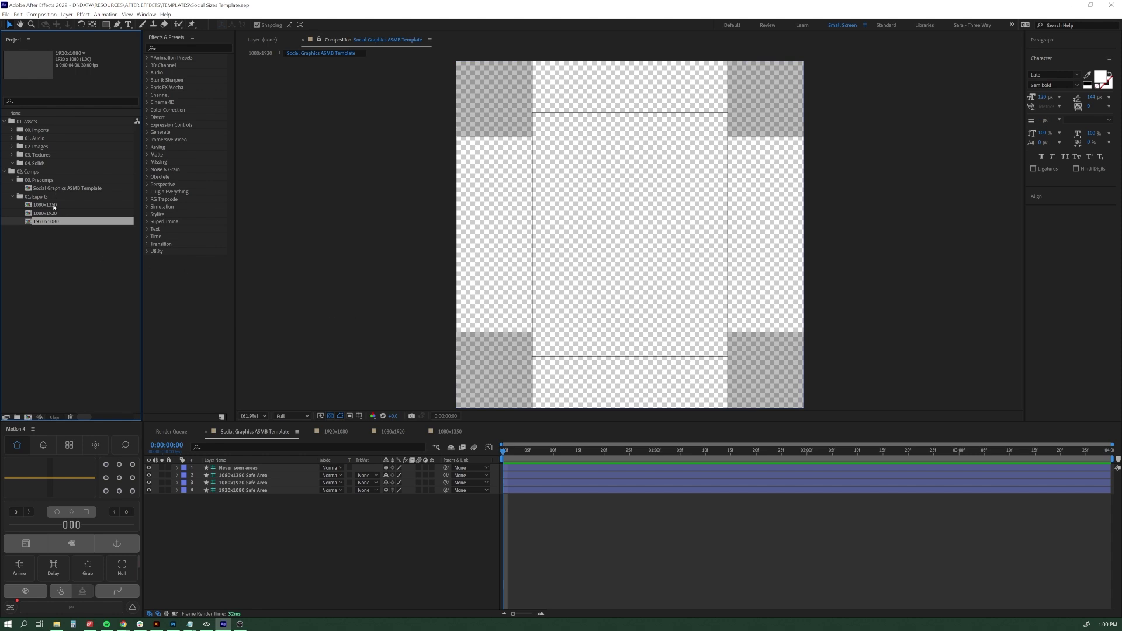
Open the 1080x1350, 1080x1920 and 1920x1080 comps from the Exports folder
key(Up)
key(Up)
key(Down)
key(Down)
click(40, 206)
double_click(42, 206)
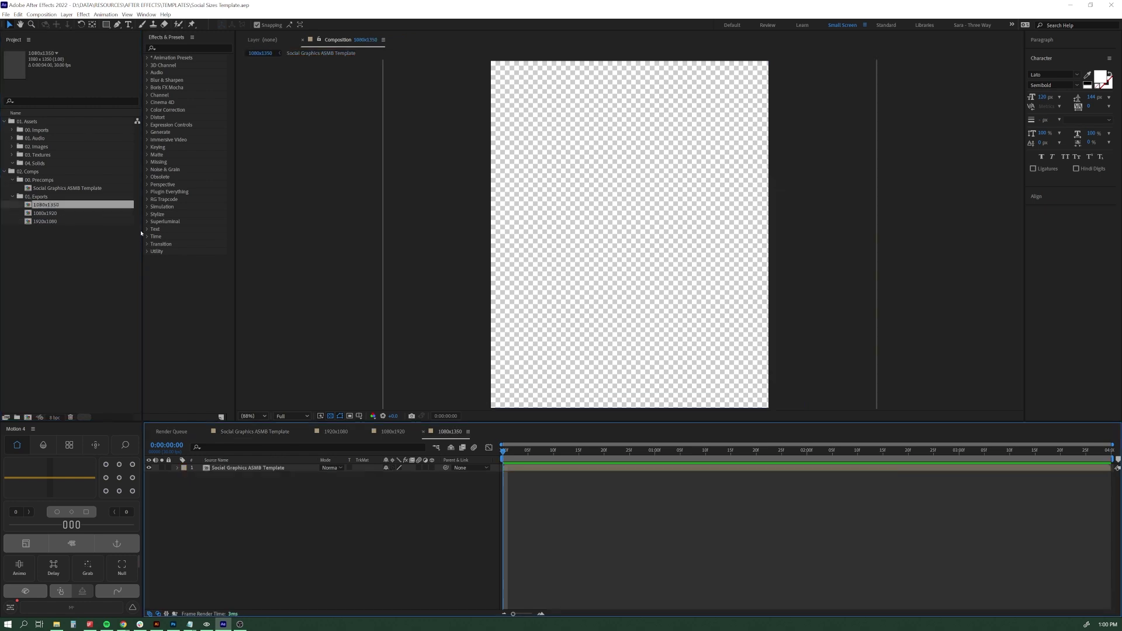
double_click(40, 214)
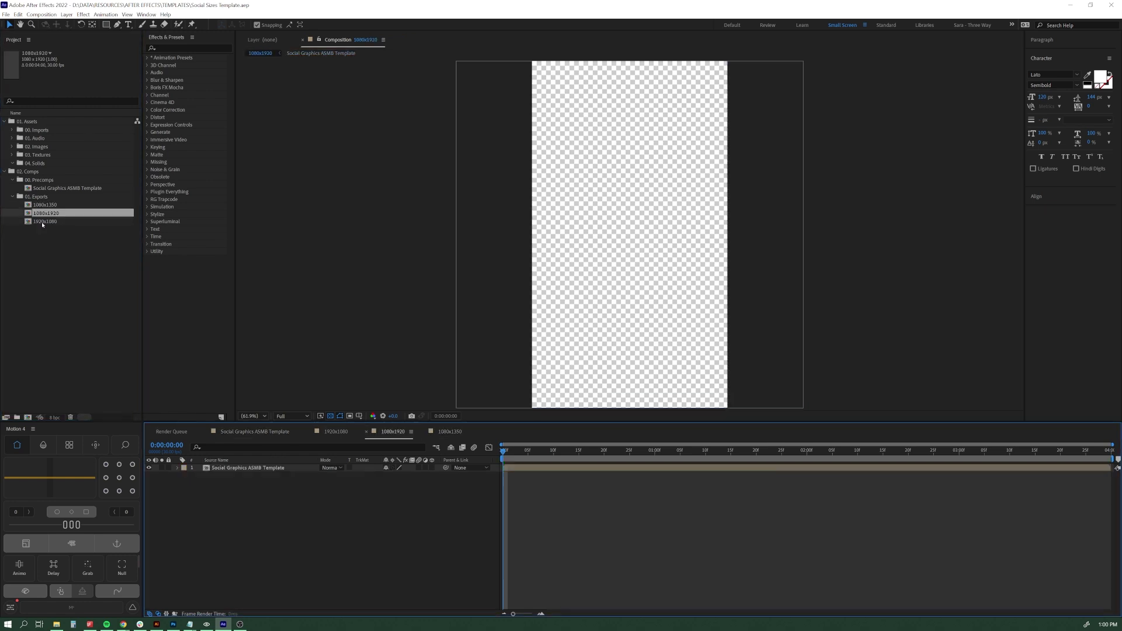
double_click(42, 222)
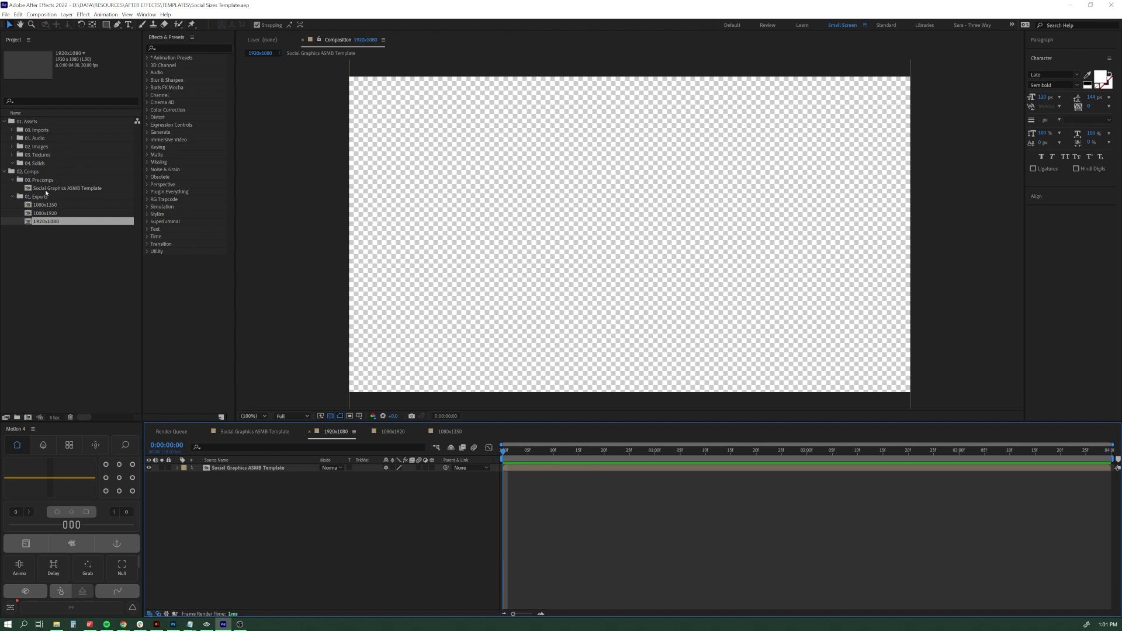
Create a new composition 1080 px wide and 1080 high, named 1080x1080
click(50, 14)
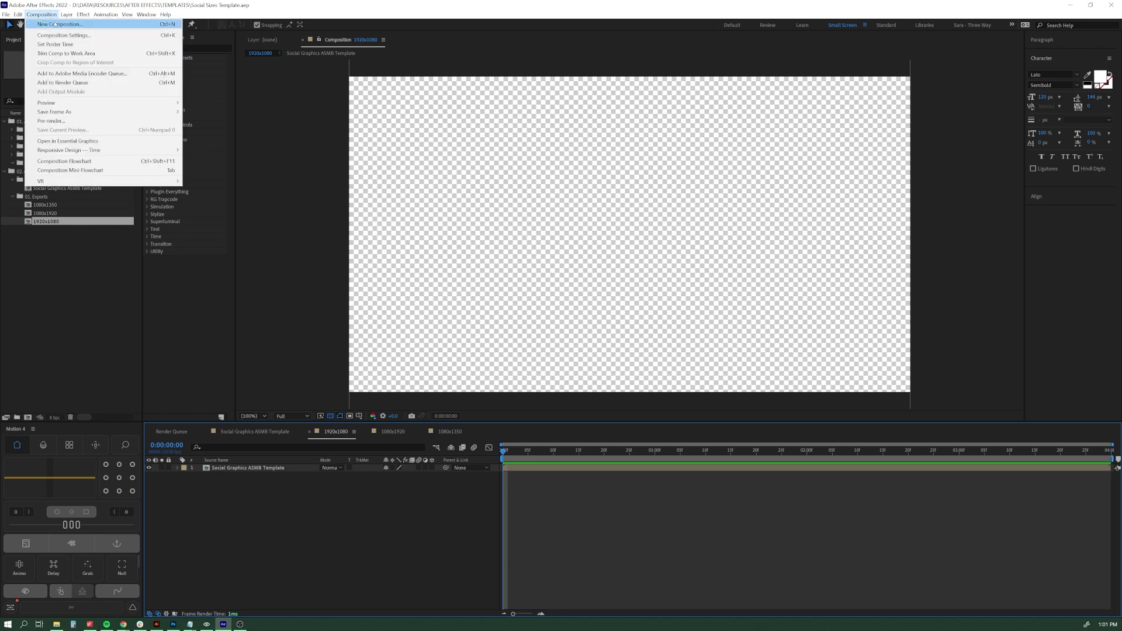
click(49, 24)
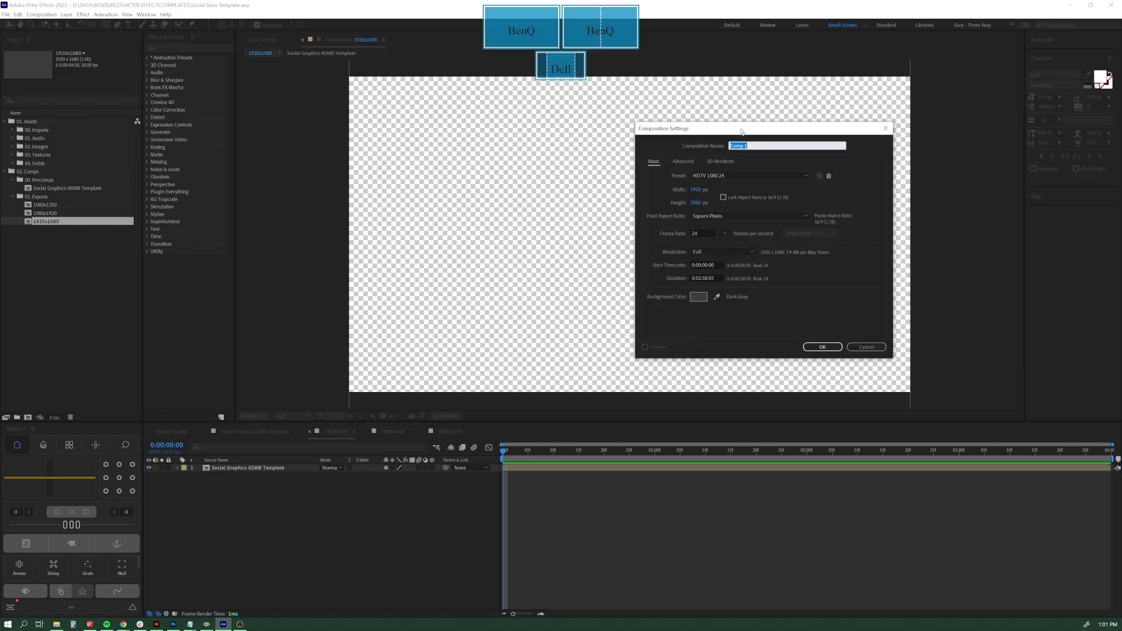
double_click(697, 190)
text(1080)
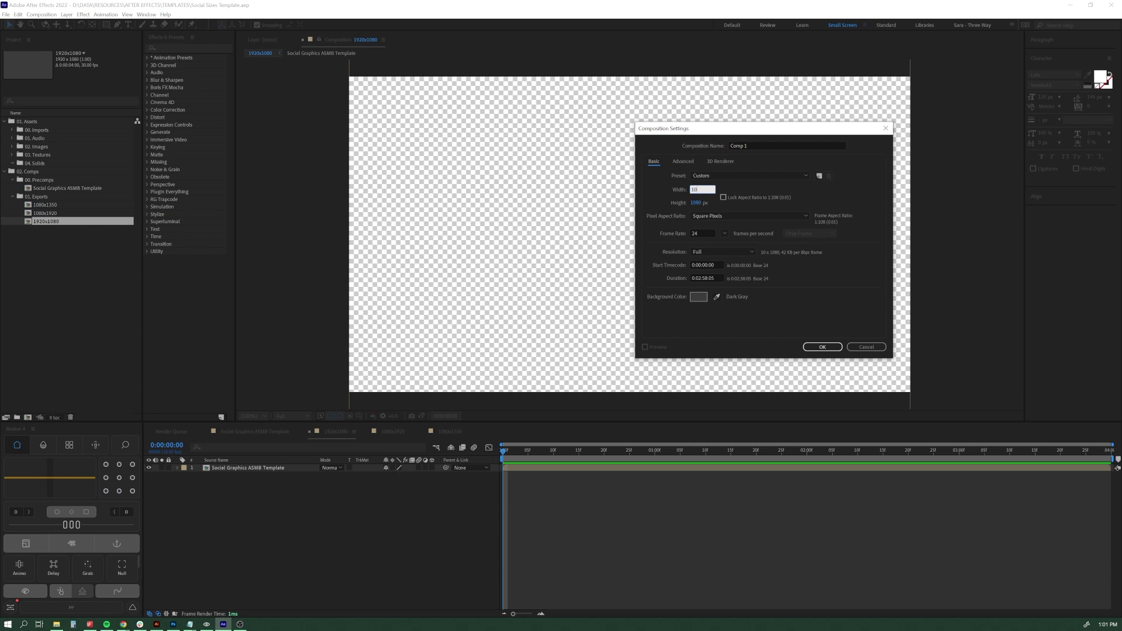
click(783, 143)
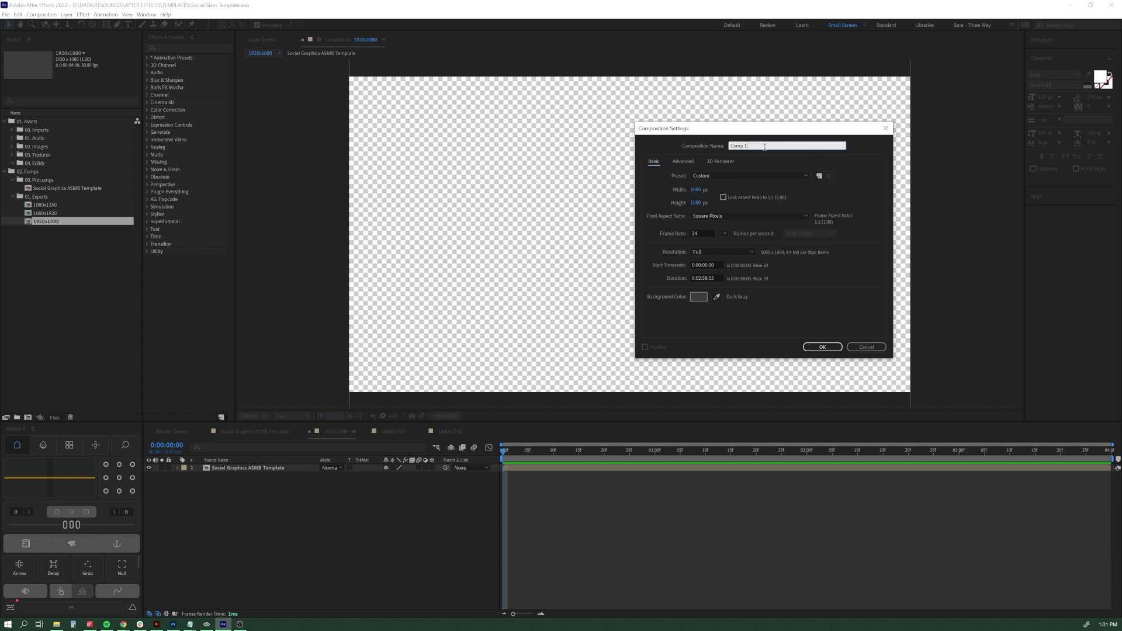
text(1080x1080)
click(822, 347)
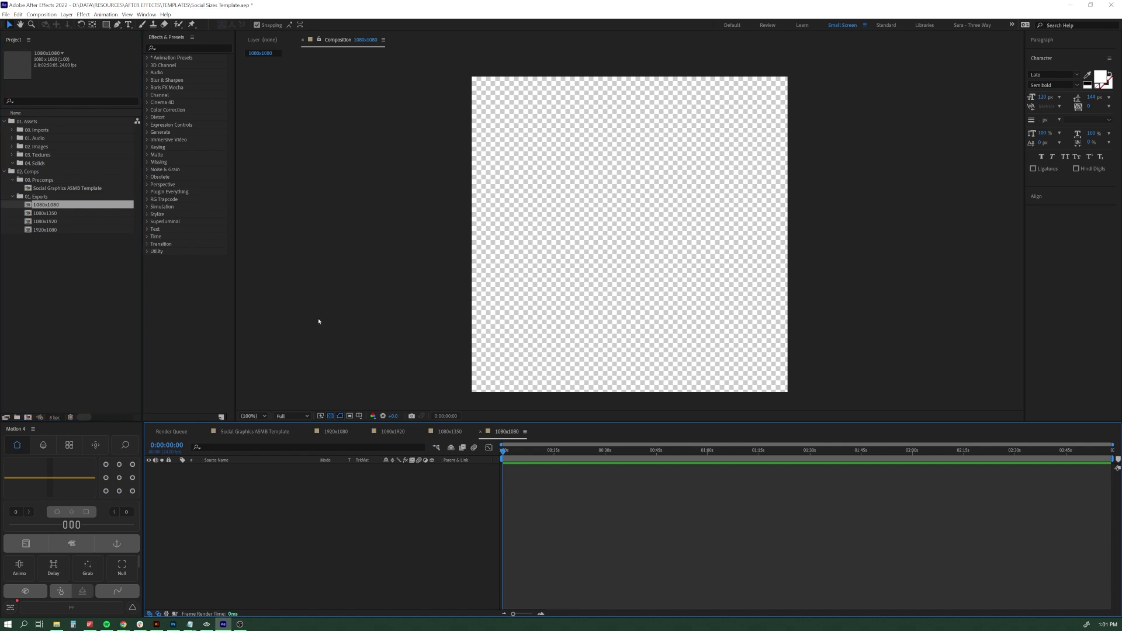
Nest Social Graphics ASMB Template in the 1080x1080 comp and trim the comp at 0:00:03:23
drag(35, 188, 630, 234)
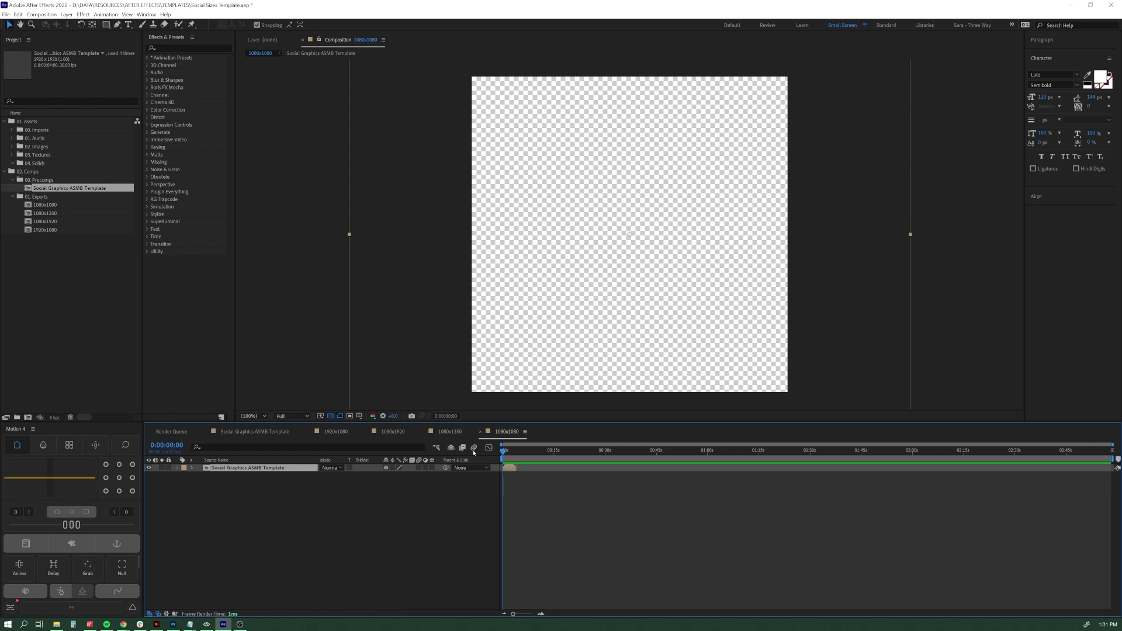
drag(506, 455, 516, 454)
key(n)
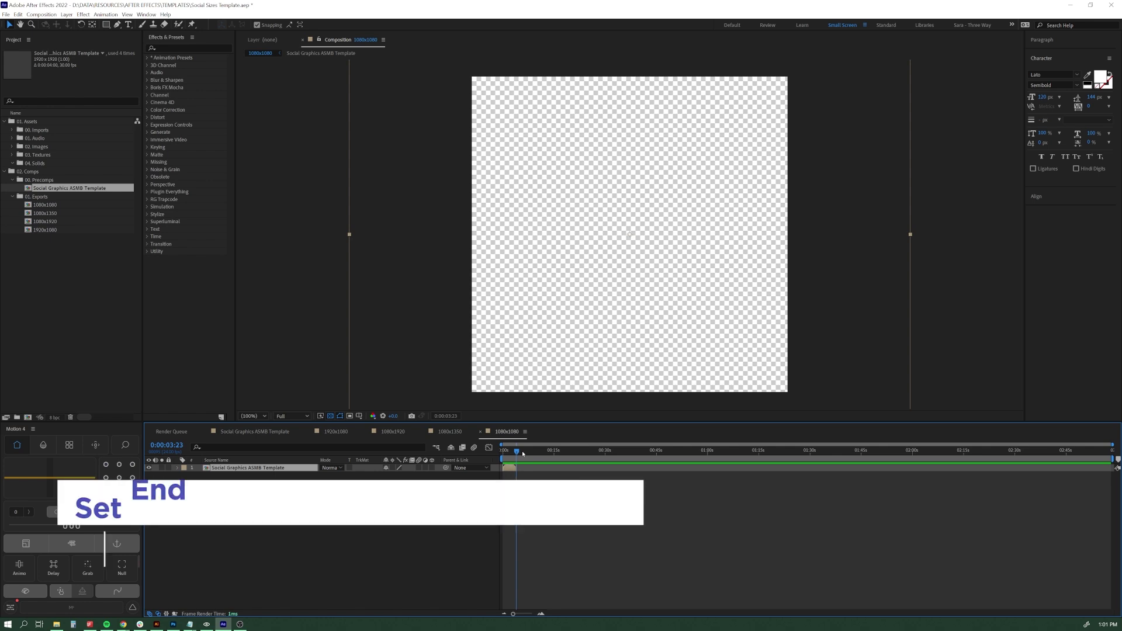
key(ctrl+shift+x)
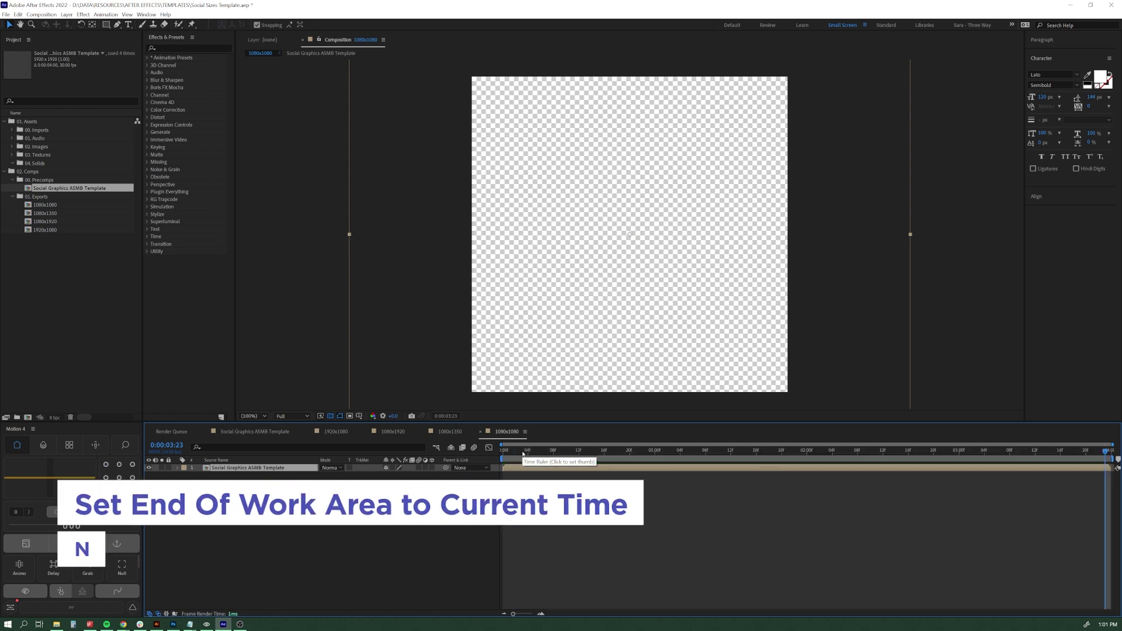
Return the playhead to the start and select the export comps in the Project panel
drag(519, 453, 435, 430)
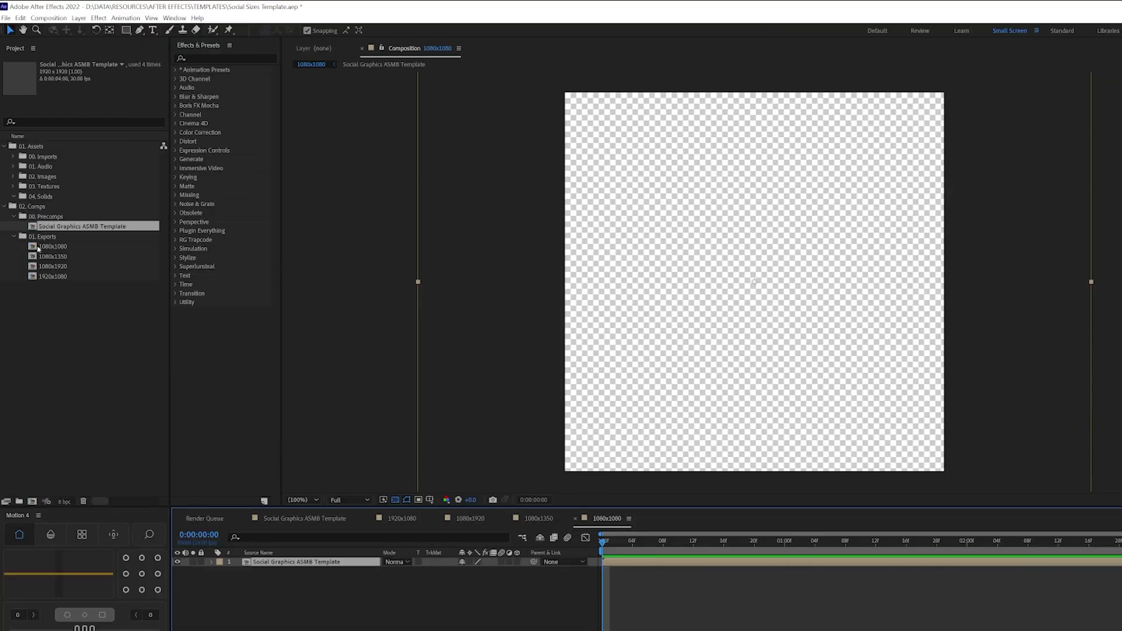
click(52, 248)
key(Down)
key(Down)
key(Down)
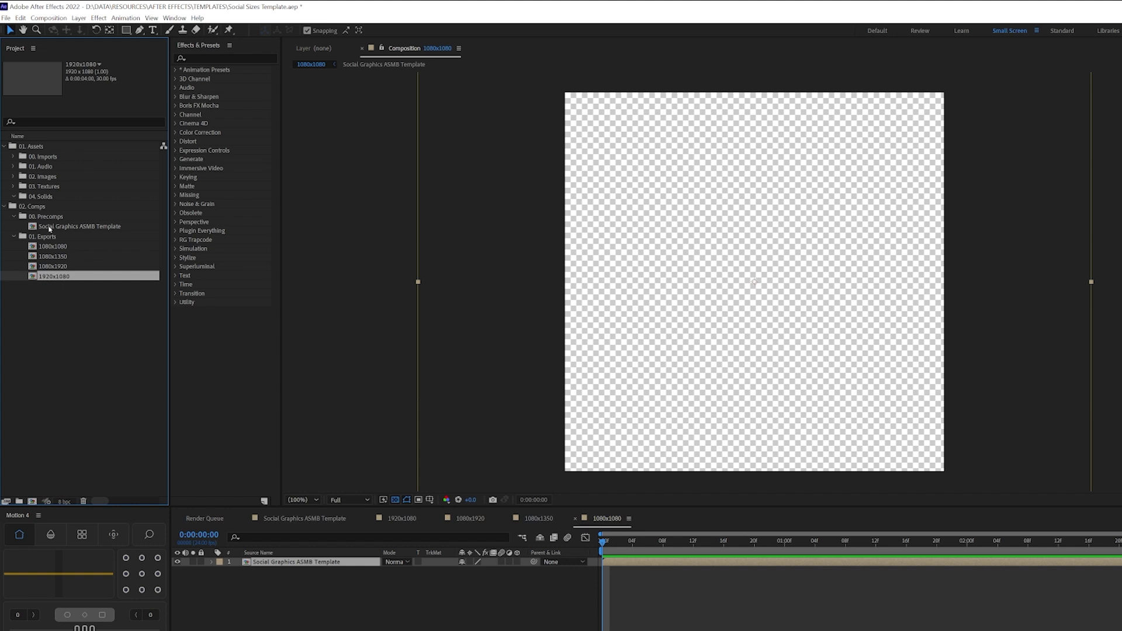
Open the Social Graphics ASMB Template master comp and toggle the Never seen areas overlay
click(49, 228)
double_click(49, 228)
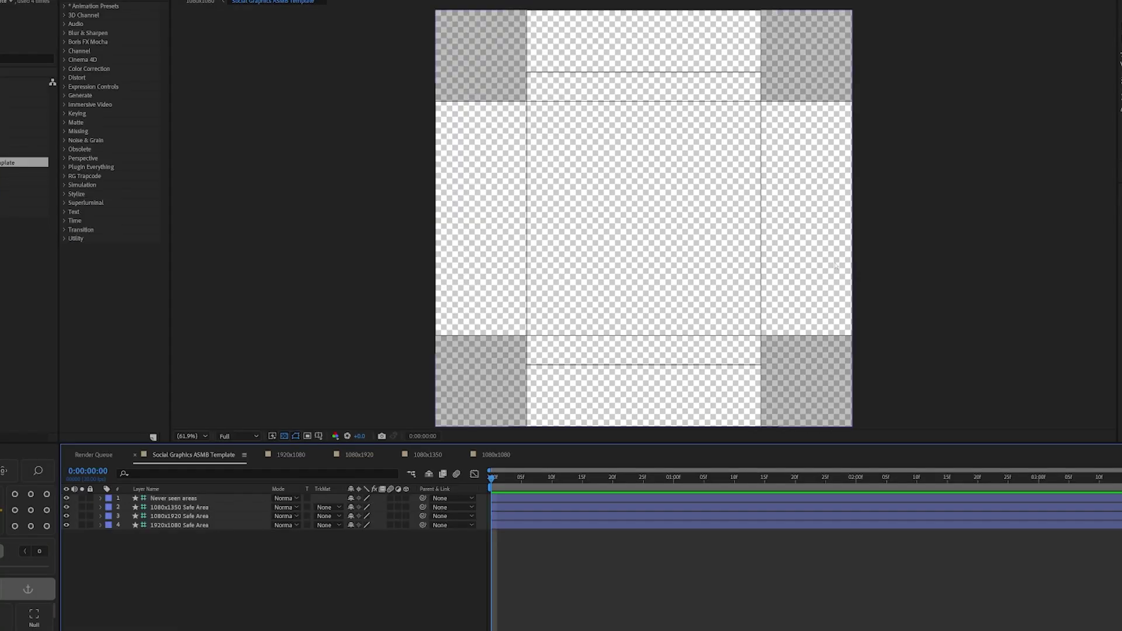
click(200, 499)
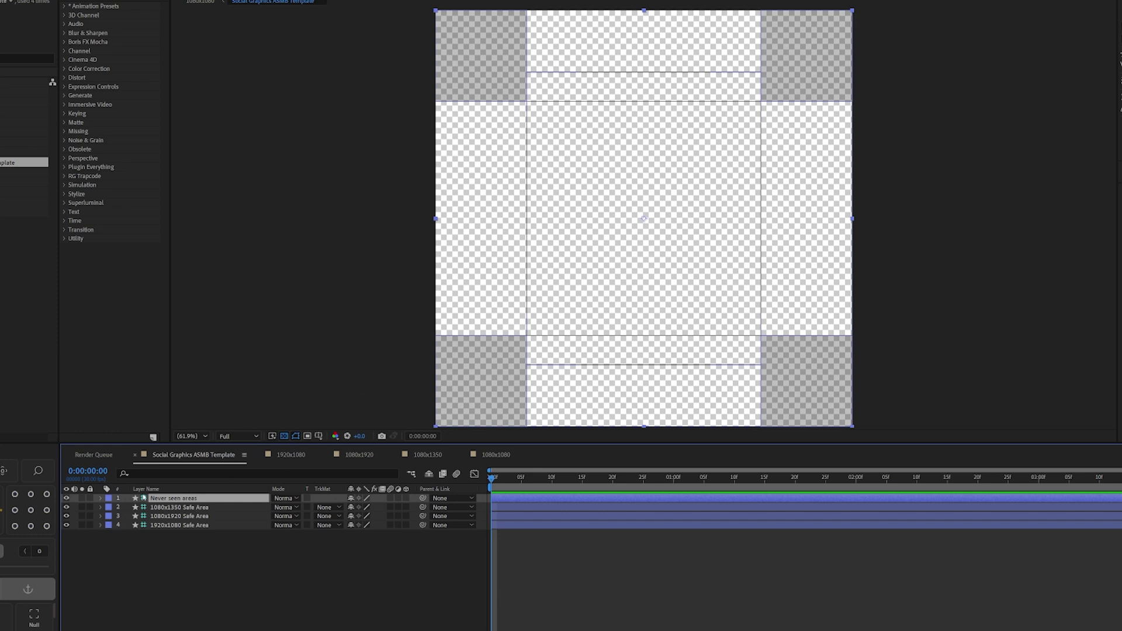
click(66, 499)
click(66, 499)
Toggle the 1080x1350, 1080x1920 and 1920x1080 safe-area guide layers off and back on
click(66, 507)
click(66, 507)
click(66, 508)
click(67, 508)
click(66, 517)
click(67, 516)
click(66, 516)
click(66, 517)
click(67, 525)
click(66, 525)
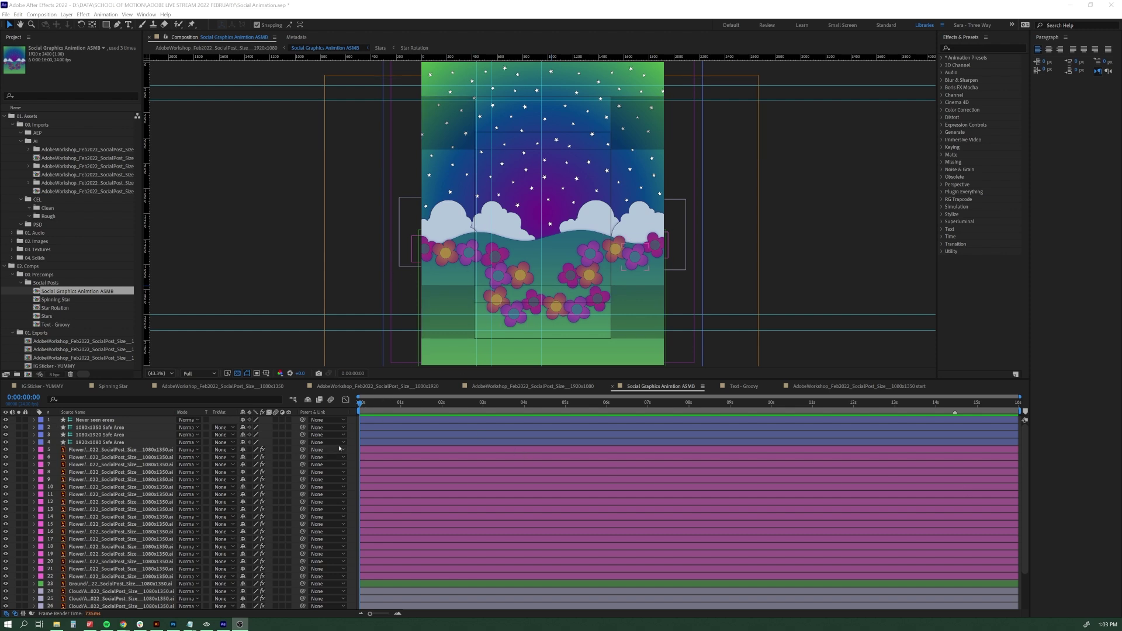
Scrub the playhead forward to the sunburst scene near 0:00:11:05 and review the layer list
click(376, 404)
drag(386, 407, 822, 441)
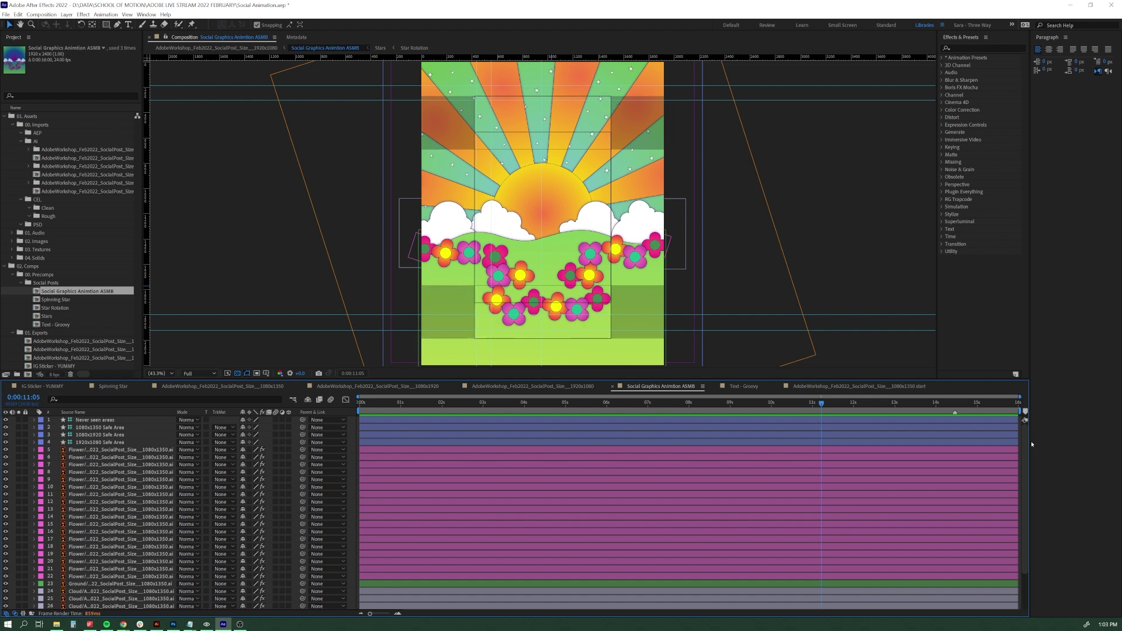
scroll(1038, 517, down, 2)
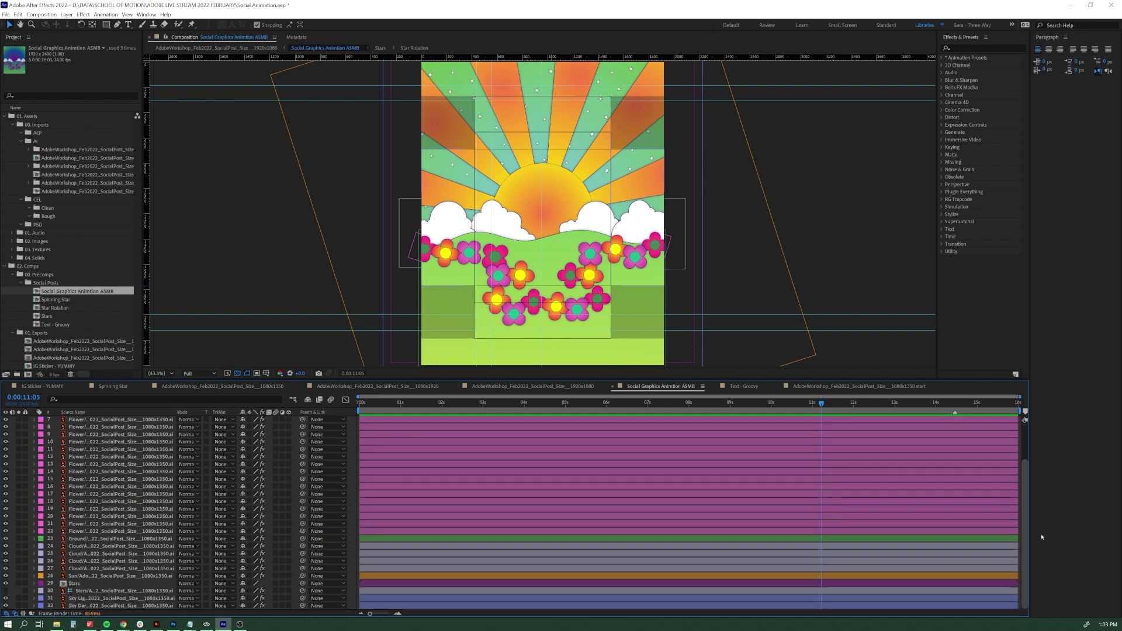
scroll(1023, 423, up, 2)
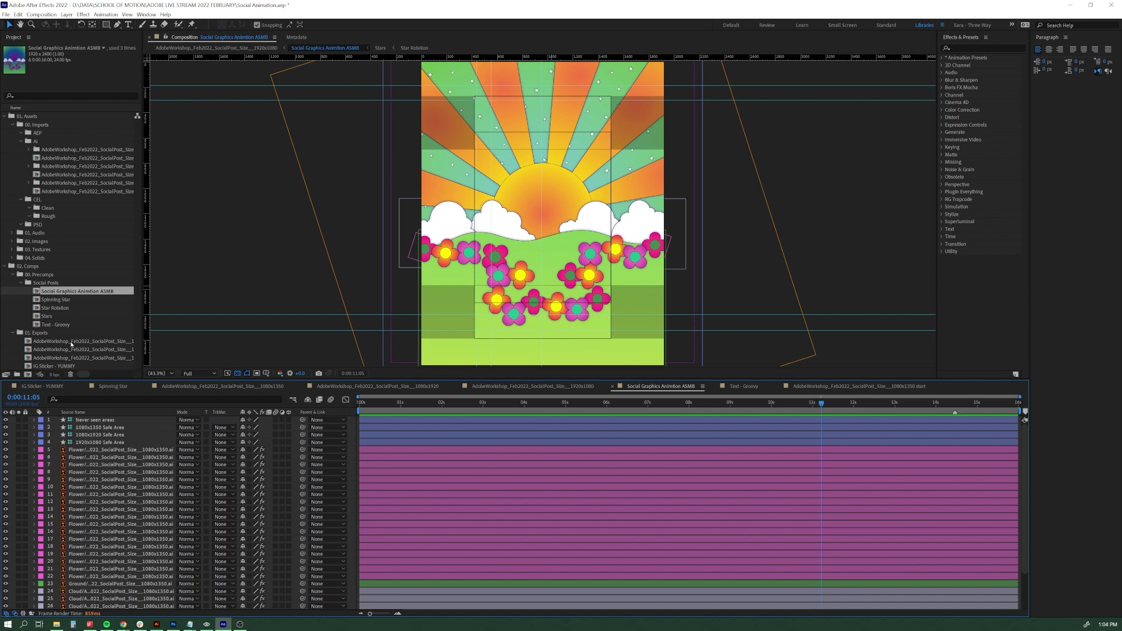
Open the 1080x1350 export comp and inspect its precomp, Frame, Text - Groovy and adjustment layers
double_click(71, 343)
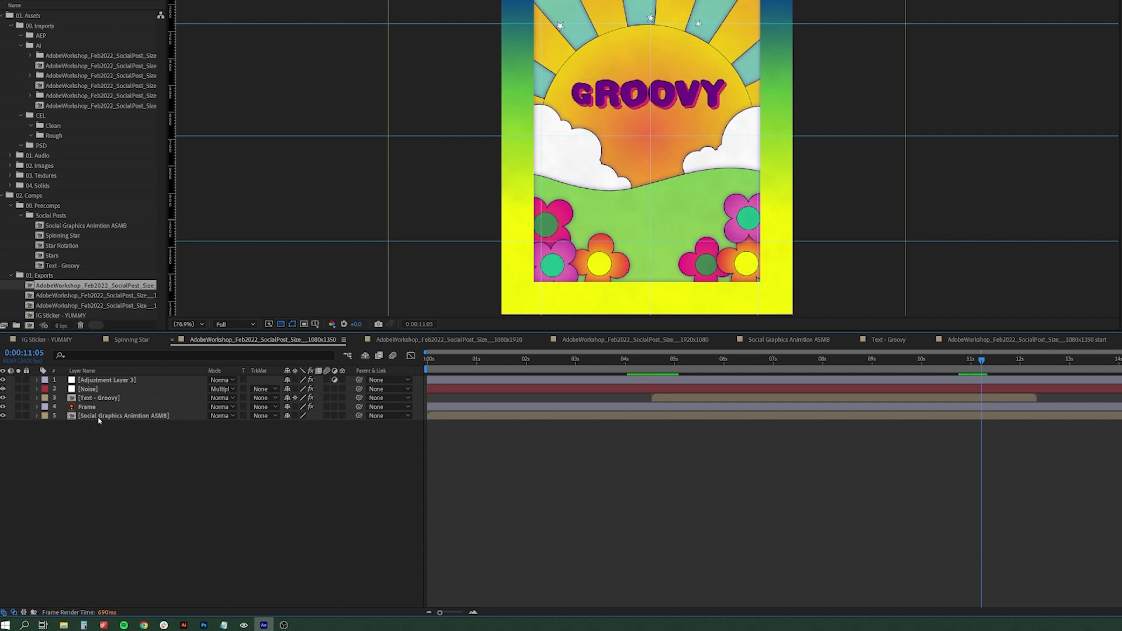
click(86, 450)
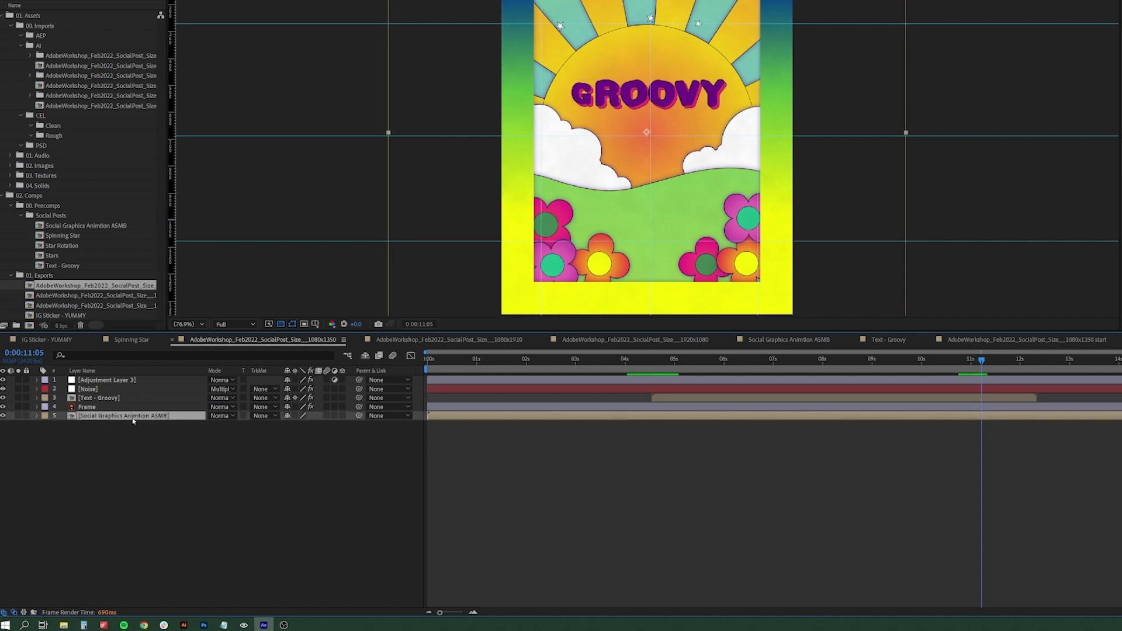
click(89, 408)
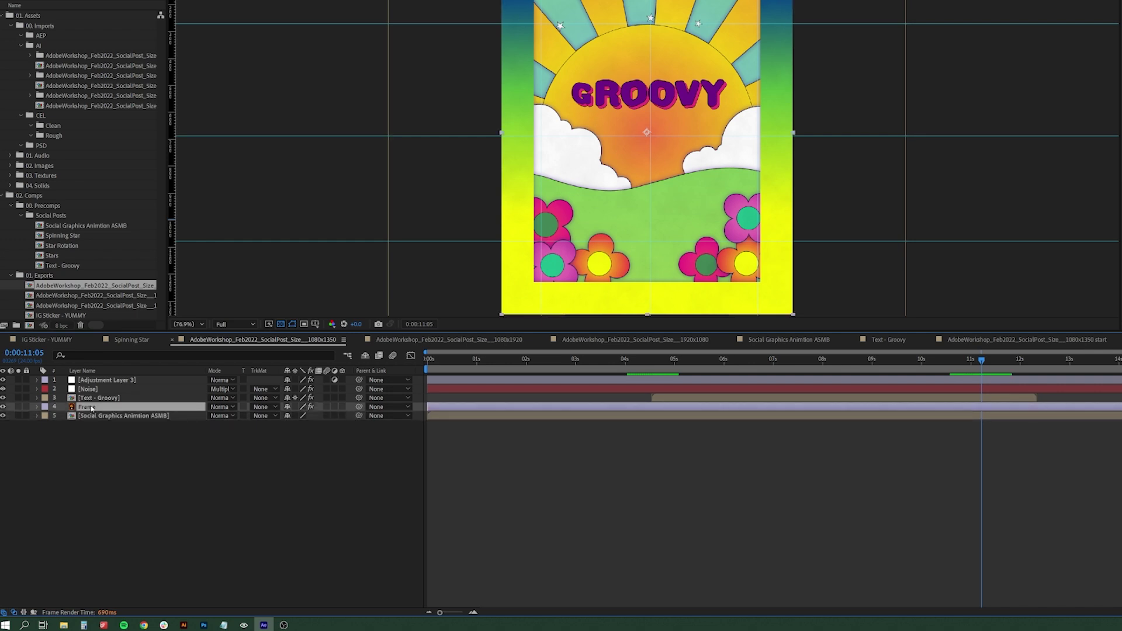
click(92, 399)
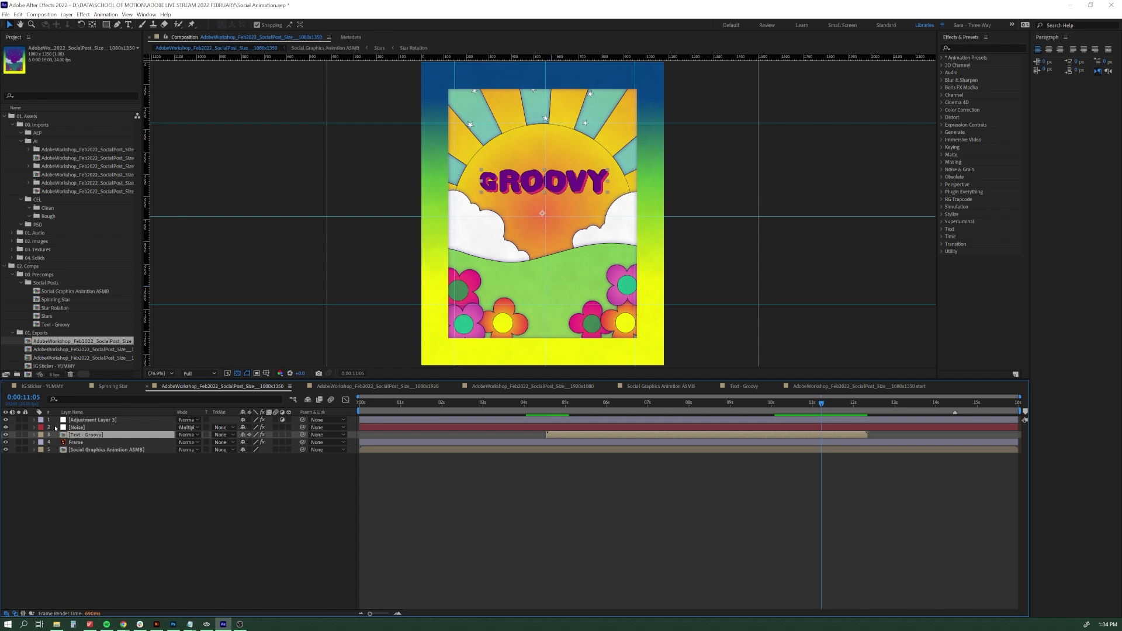
key(ctrl+Up)
key(ctrl+Up)
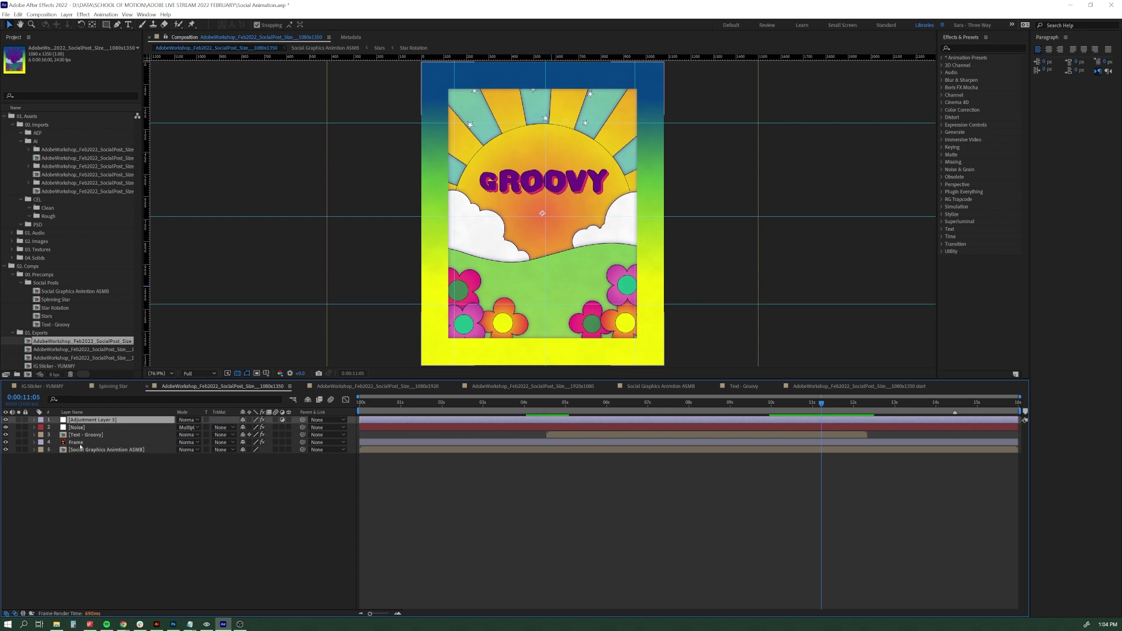
click(80, 451)
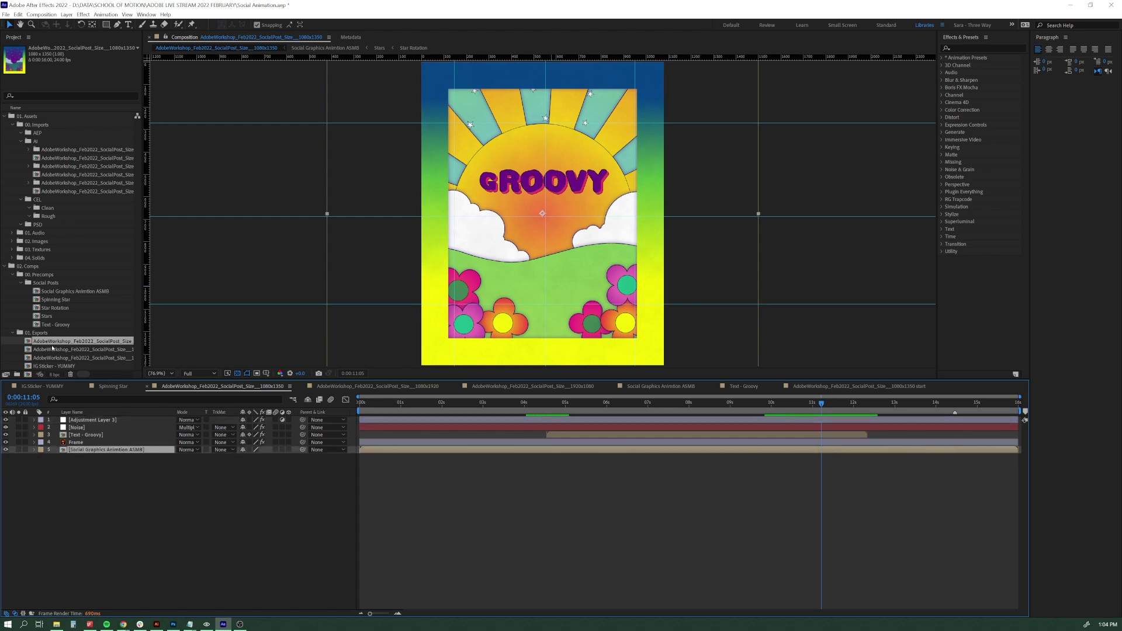
Inspect the 1080x1920 export's Text - Groovy and precomp layers, then open the 1920x1080 export comp
double_click(53, 350)
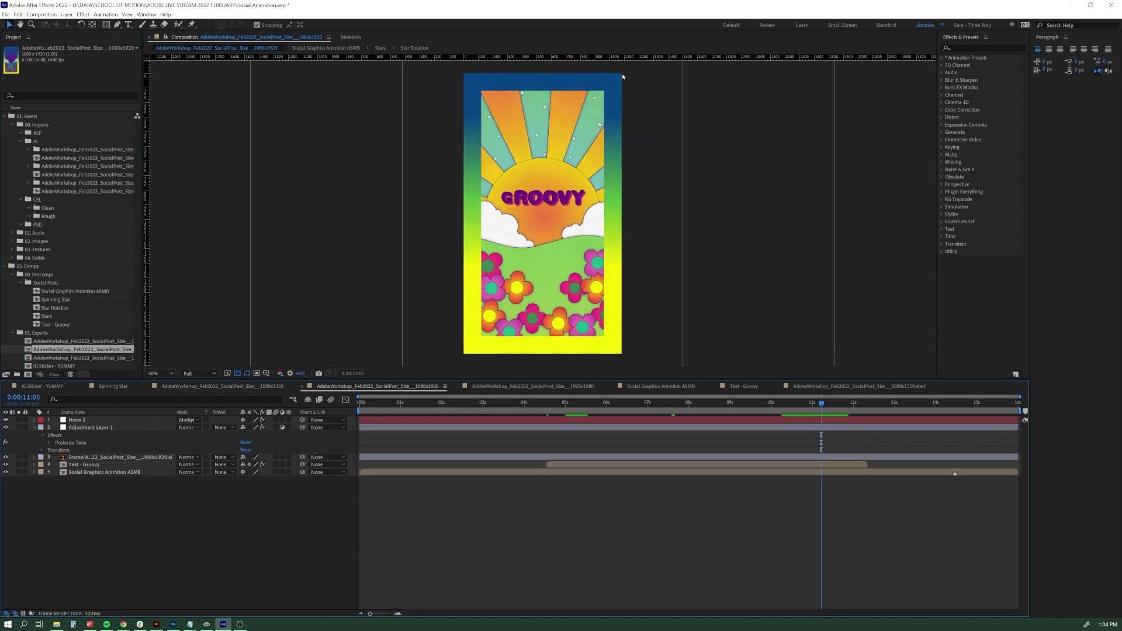
click(594, 464)
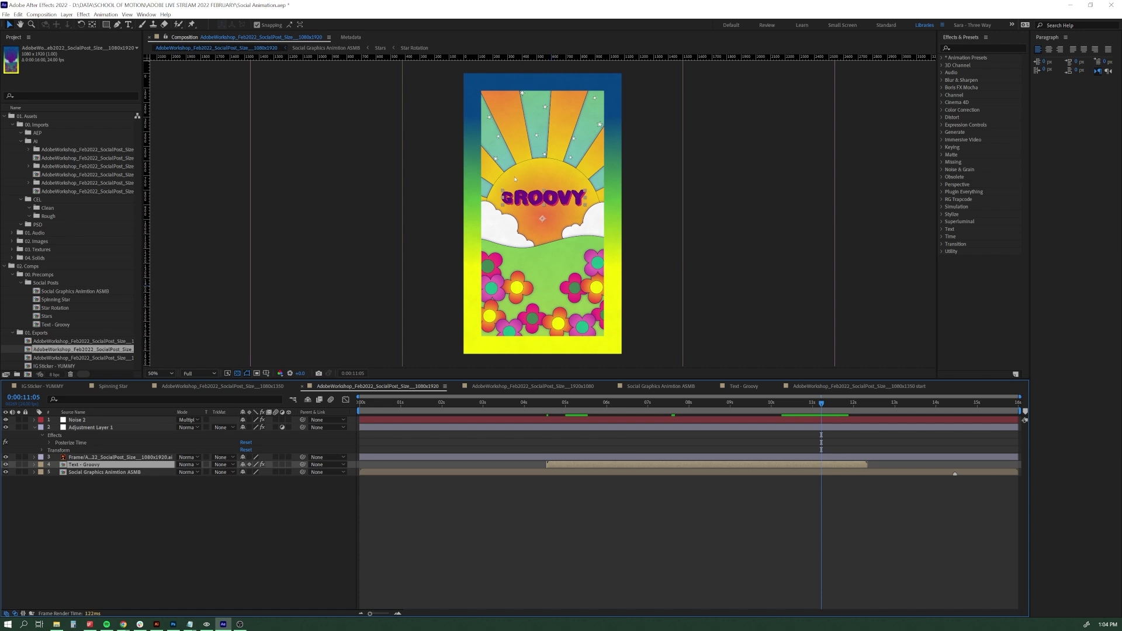
click(117, 472)
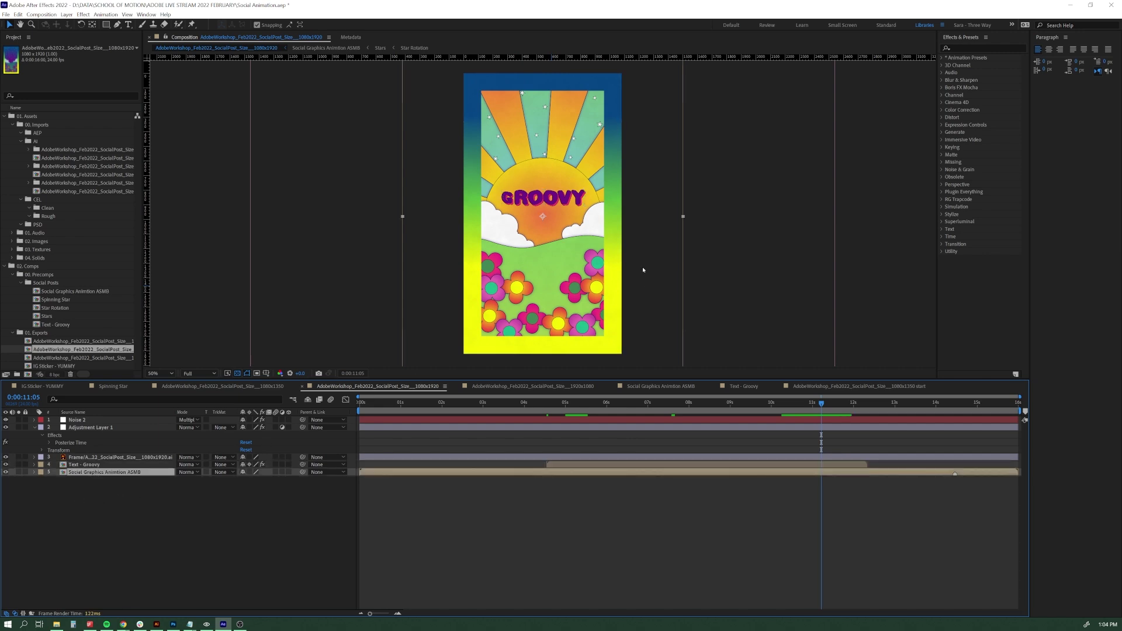
key(comma)
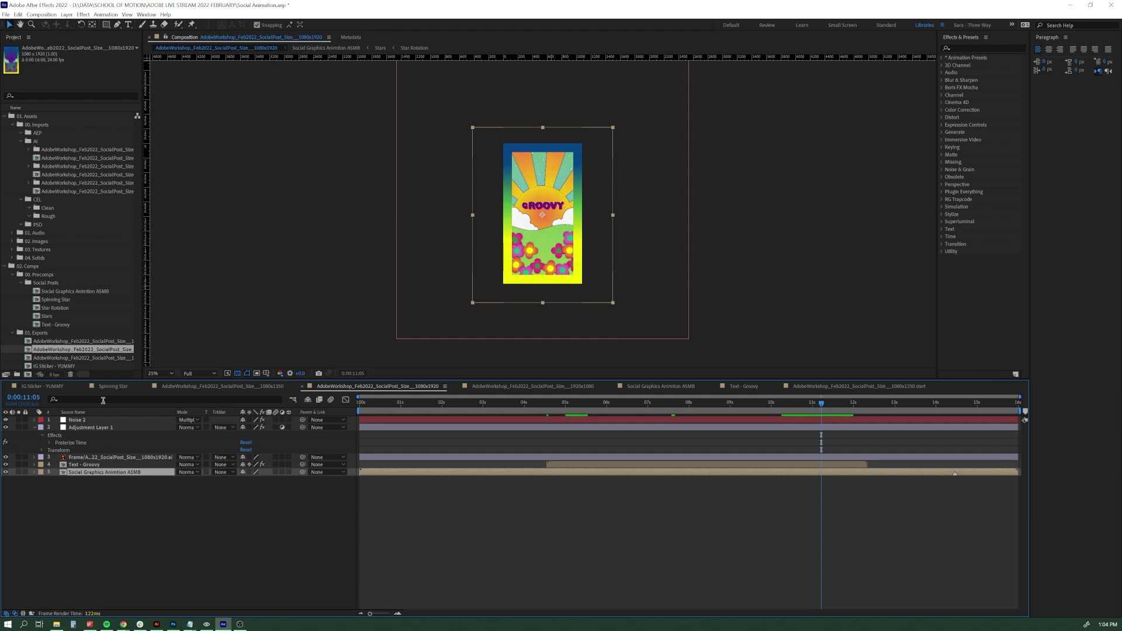
double_click(82, 358)
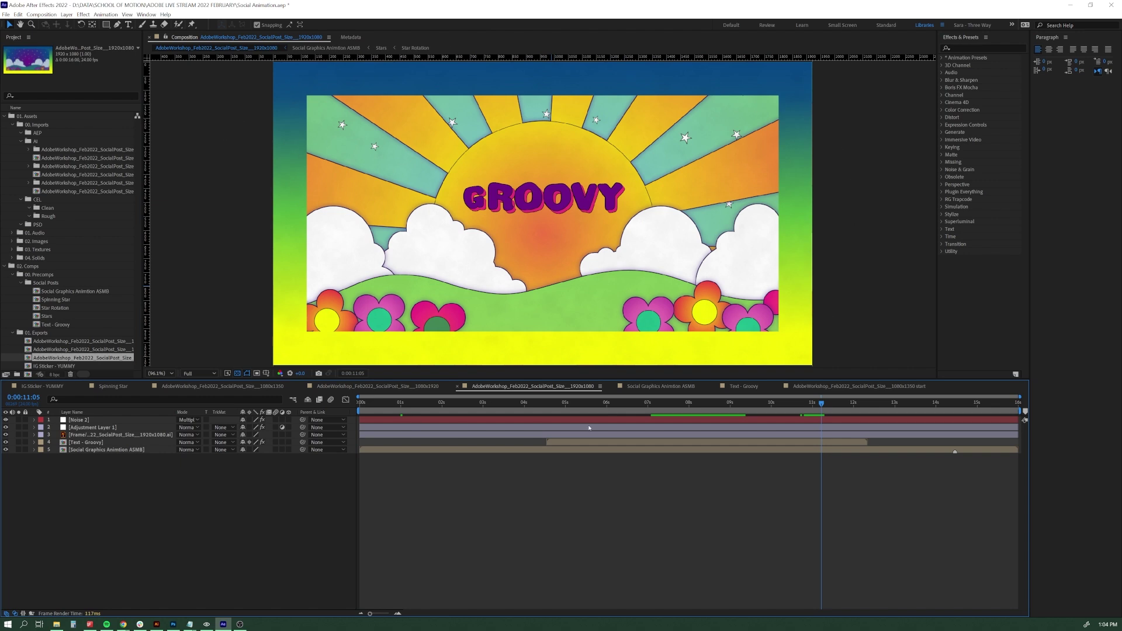
drag(821, 405, 767, 425)
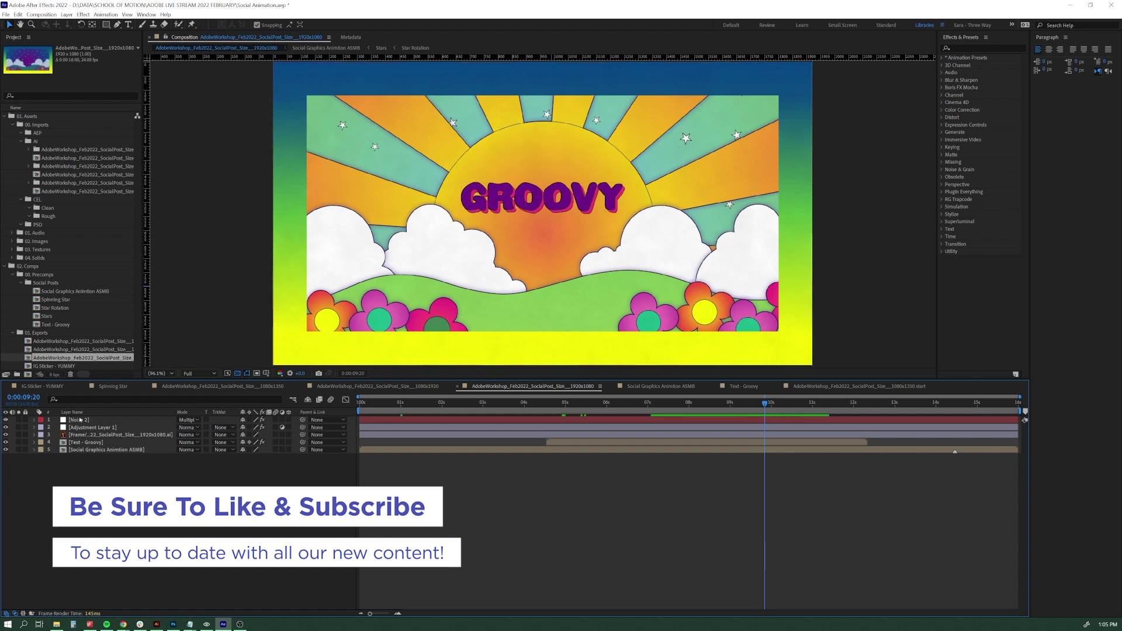
click(79, 451)
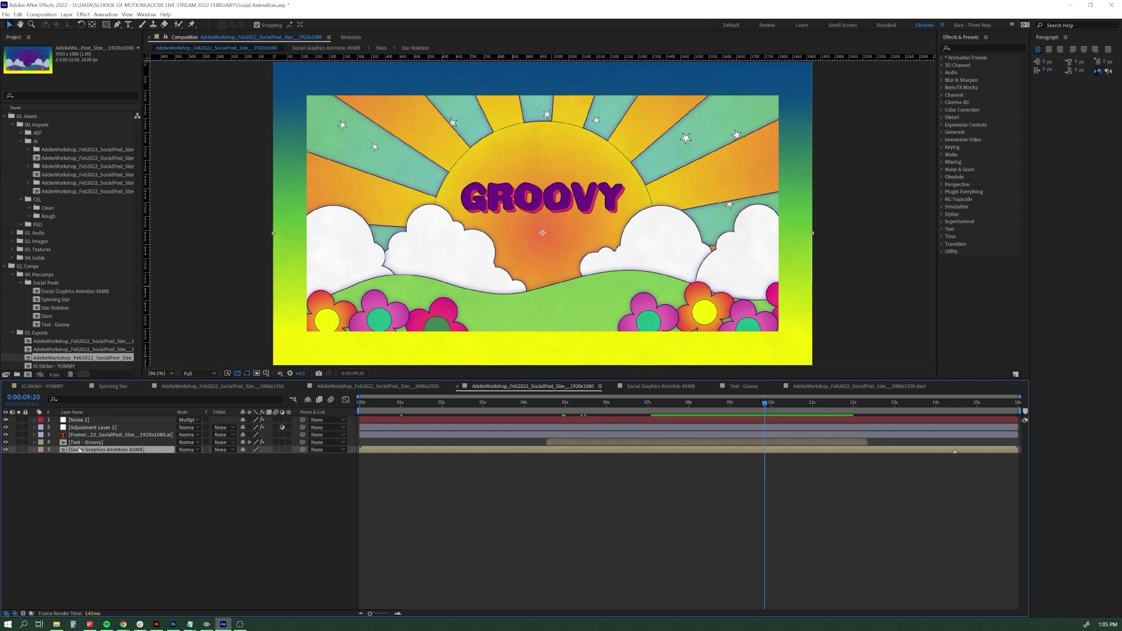